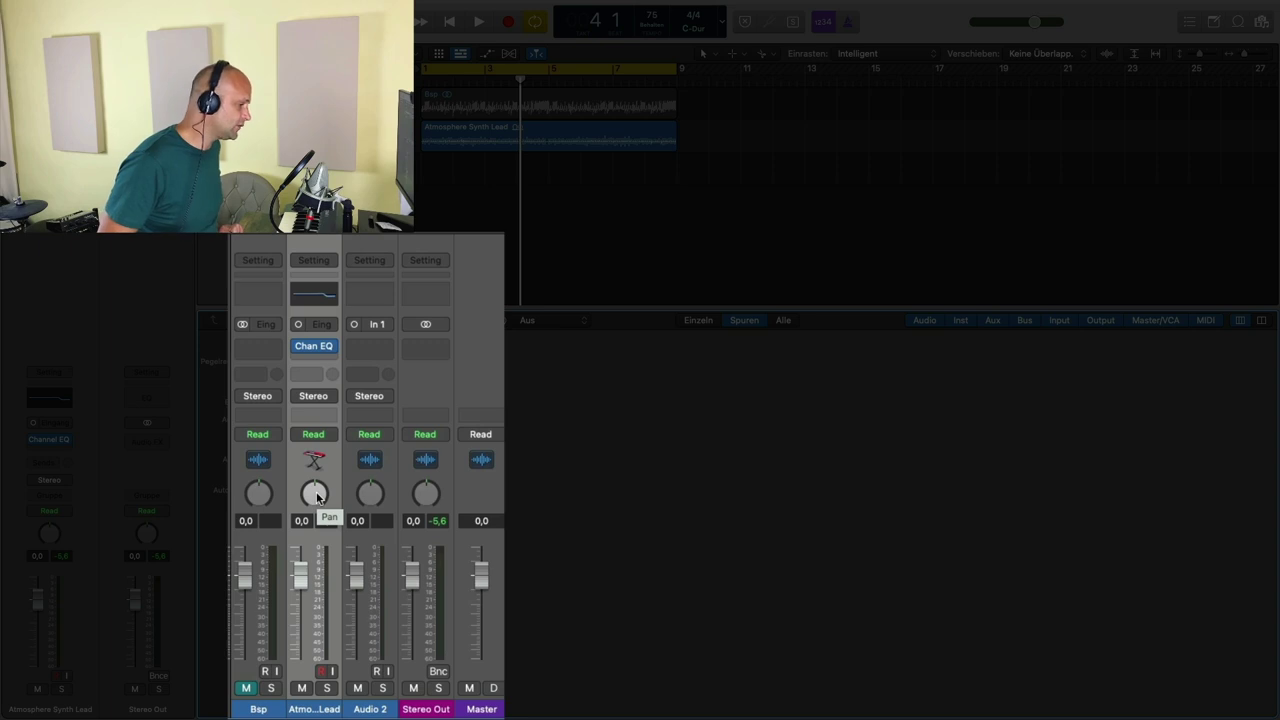
# Look at the pan mode options of the Atmosphere Synth Lead channel, leaving it on Pan
pyautogui.rightClick(317, 497)
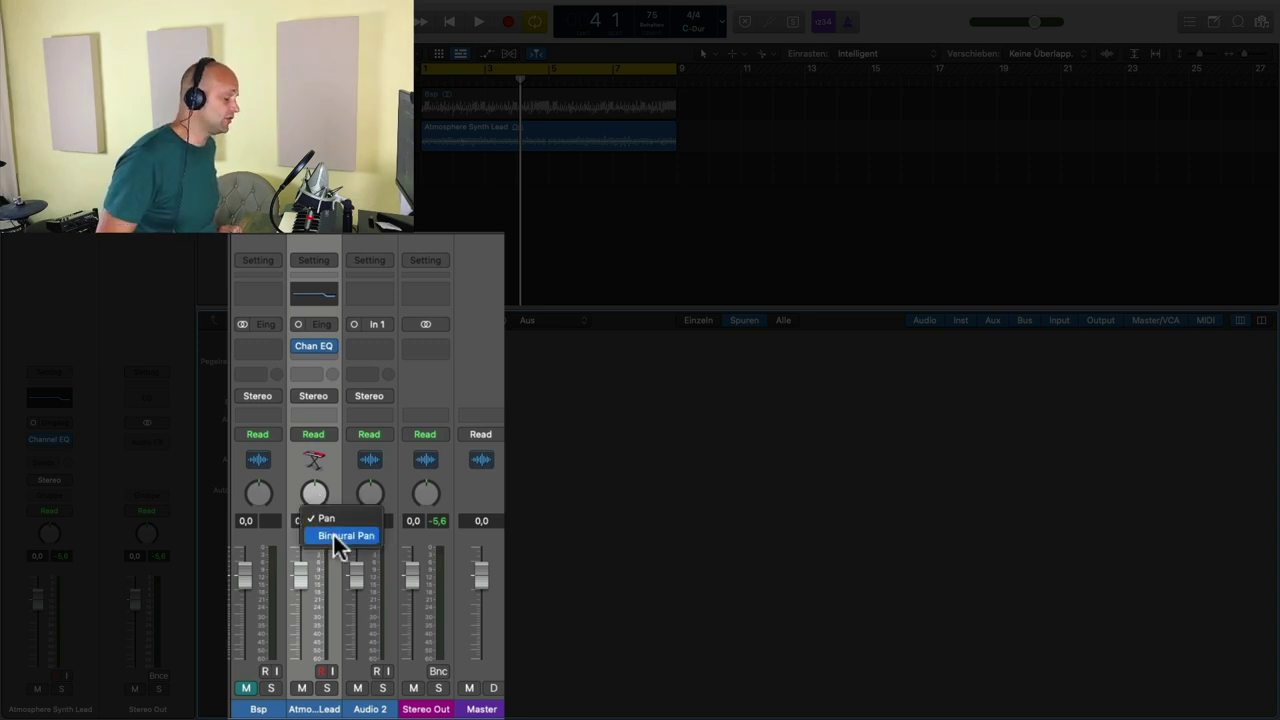
pyautogui.click(578, 480)
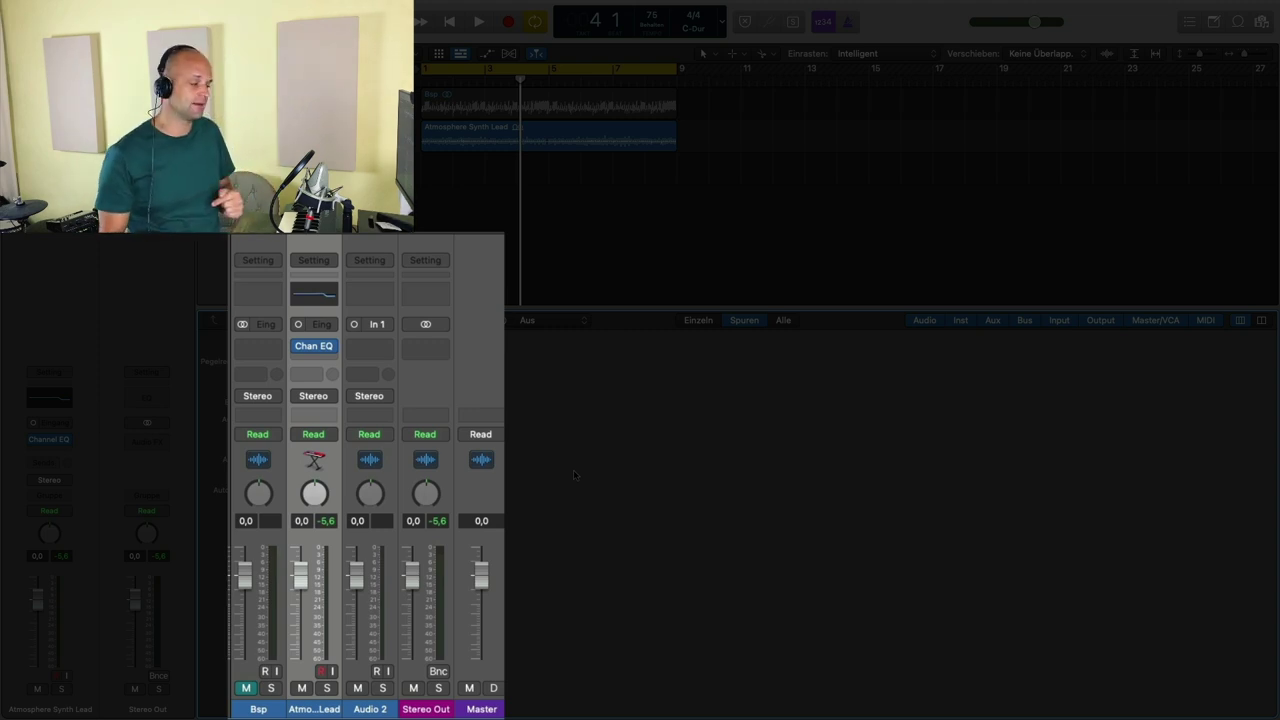
pyautogui.rightClick(311, 496)
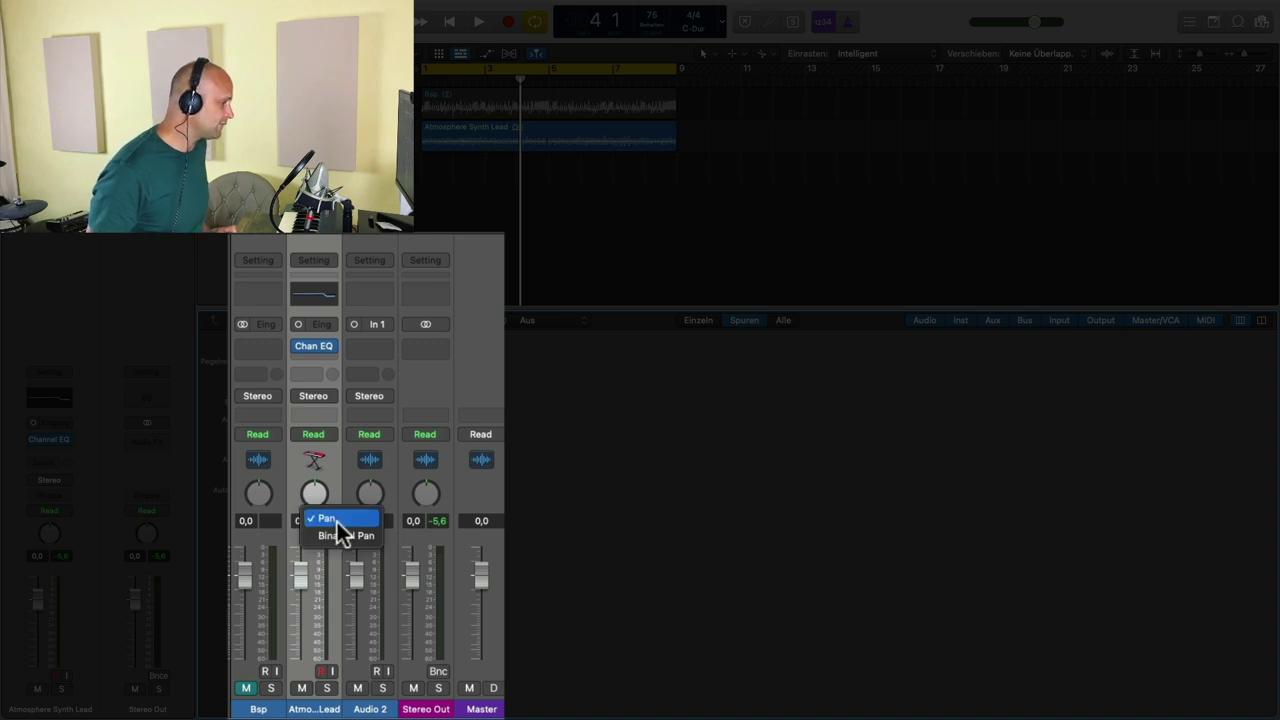
pyautogui.click(614, 549)
# Try panning the Atmosphere Synth Lead channel, also while playing the project from the start, and reset the pan to centre
pyautogui.moveTo(324, 510); pyautogui.dragTo(311, 625)
pyautogui.keyDown('alt'); pyautogui.click(312, 492); pyautogui.keyUp('alt')
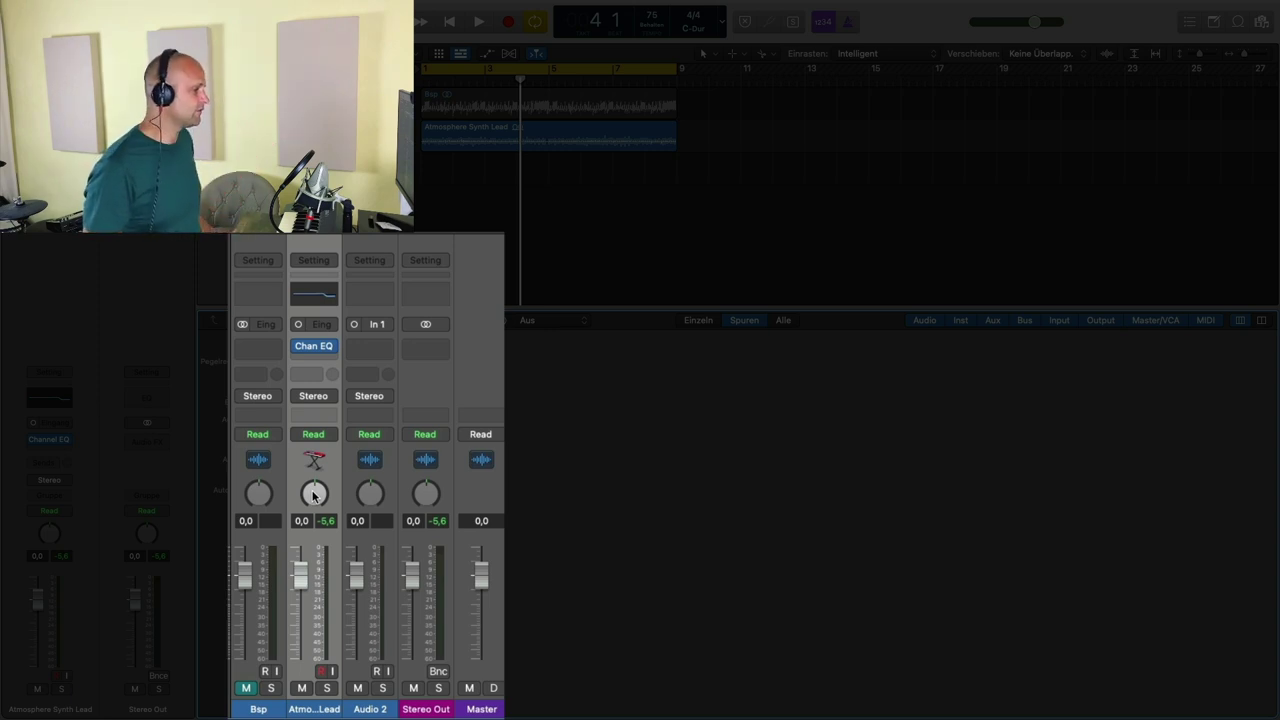
pyautogui.press('Return')
pyautogui.press('space')
pyautogui.moveTo(314, 493)
pyautogui.mouseDown()
pyautogui.moveTo(314, 538)
pyautogui.moveTo(277, 480)
pyautogui.moveTo(265, 376)
pyautogui.moveTo(275, 440)
pyautogui.moveTo(332, 506)
pyautogui.mouseUp()
pyautogui.press('space')
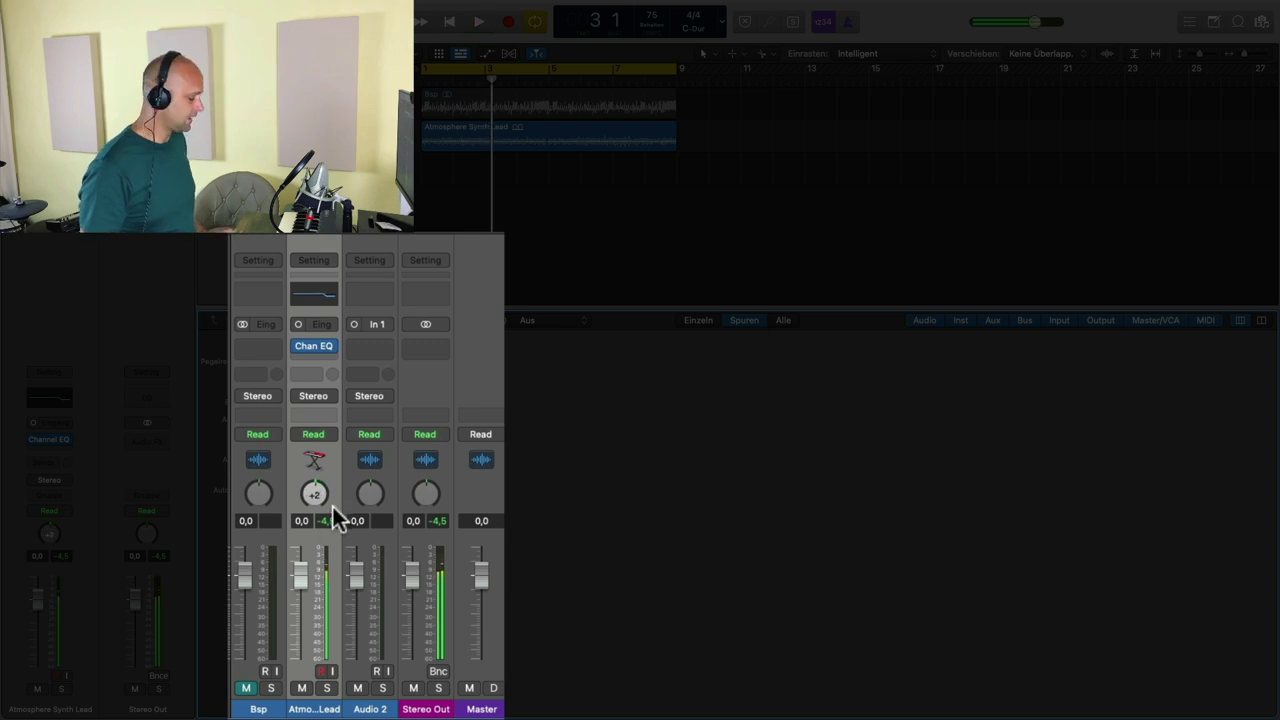
pyautogui.keyDown('alt'); pyautogui.click(314, 493); pyautogui.keyUp('alt')
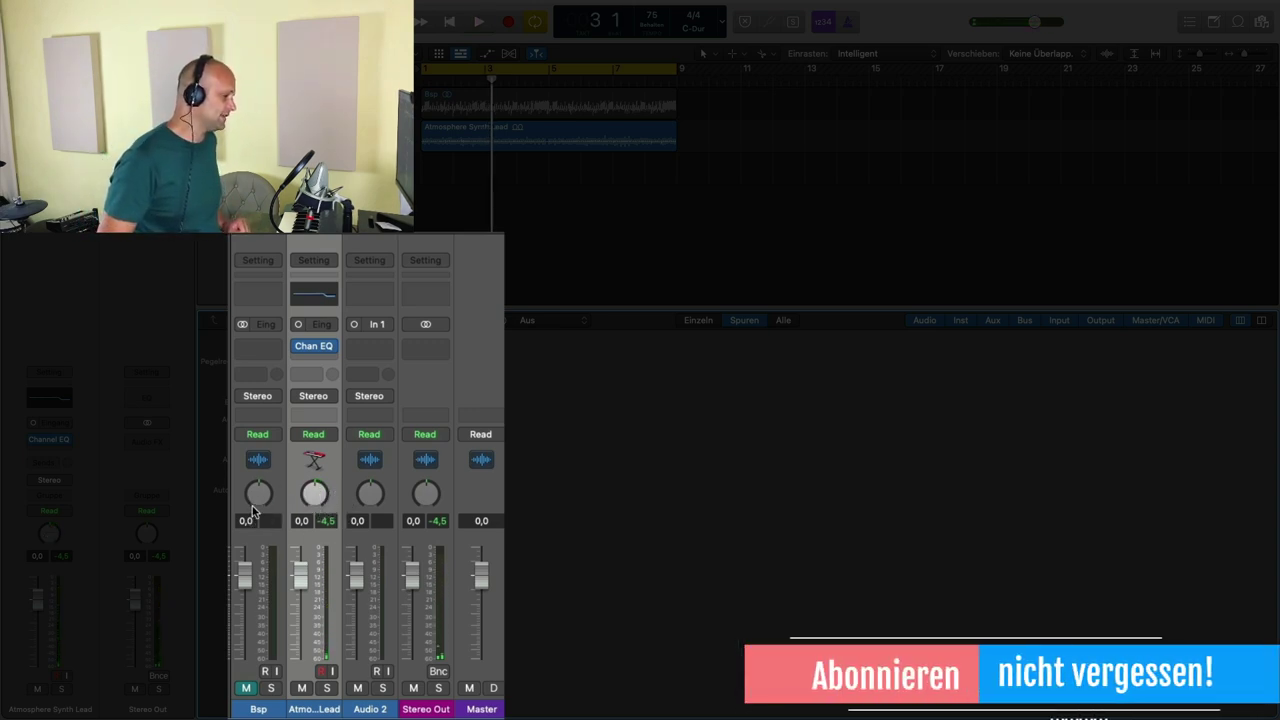
# Unmute the Bsp channel and mute the Atmosphere Synth Lead channel
pyautogui.click(246, 688)
pyautogui.click(301, 688)
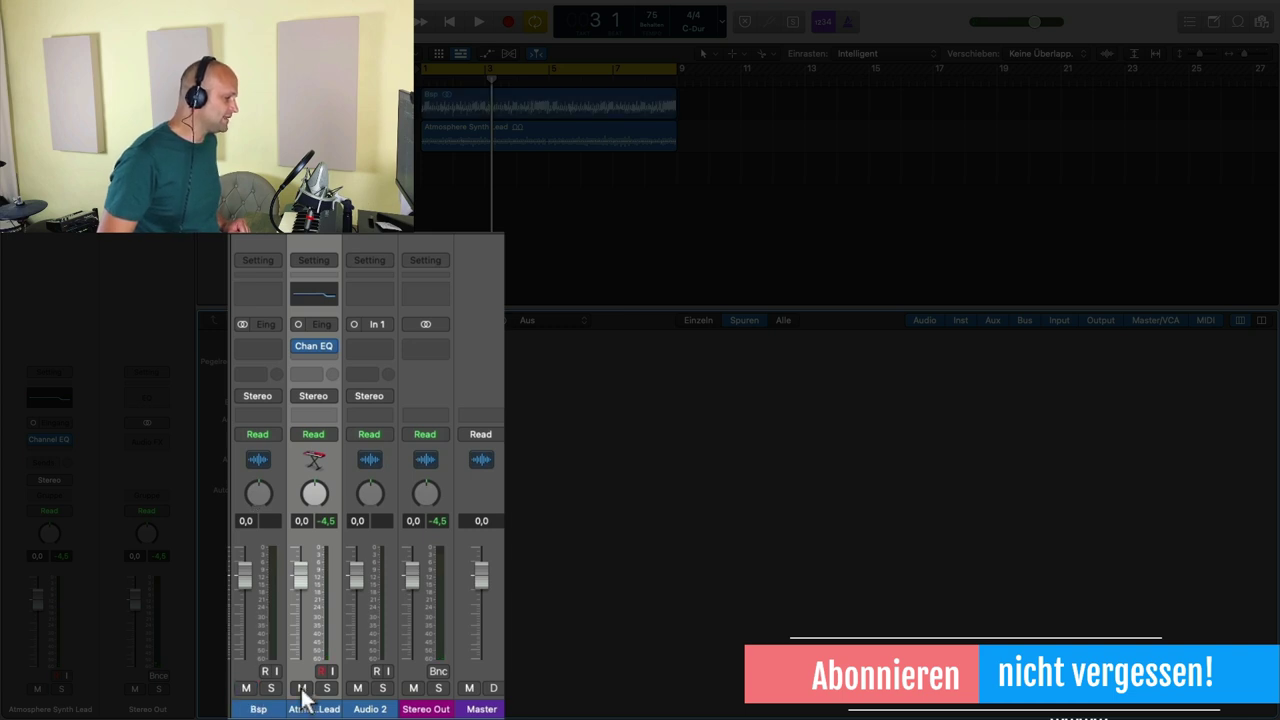
# Keep the Bsp channel's pan mode on Balance and try turning it to +63 before returning it to centre
pyautogui.rightClick(261, 494)
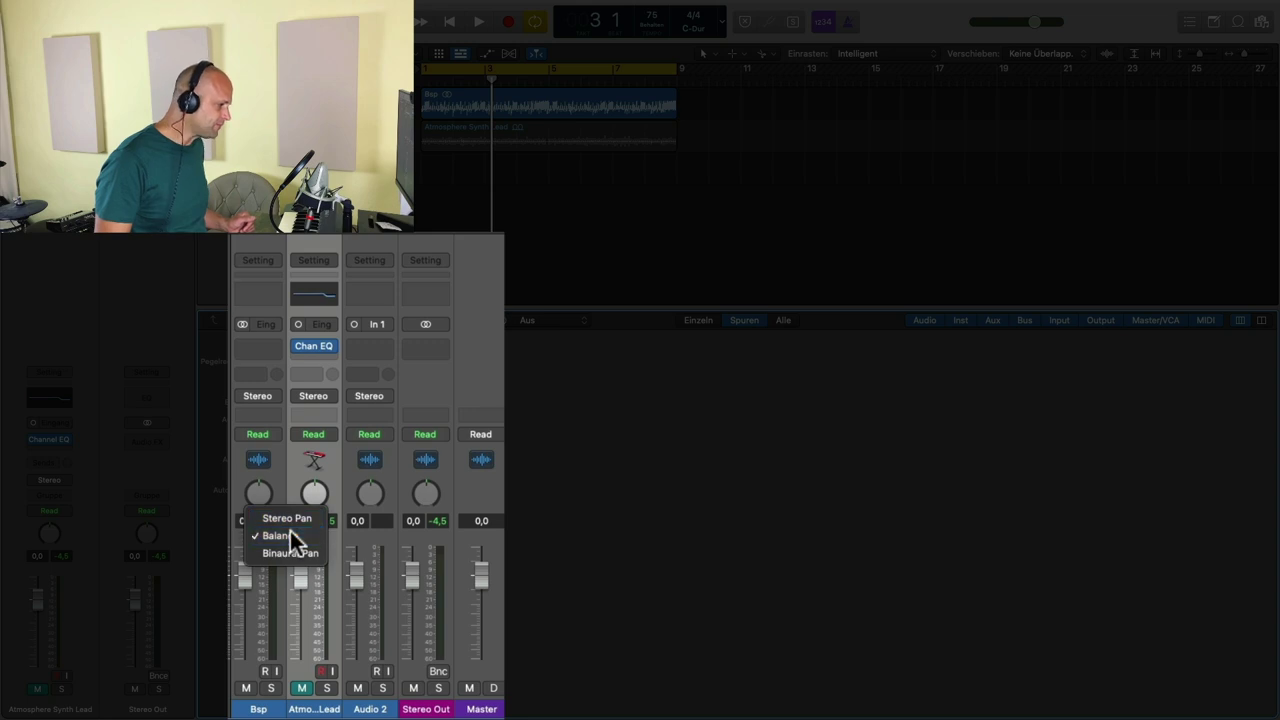
pyautogui.click(290, 533)
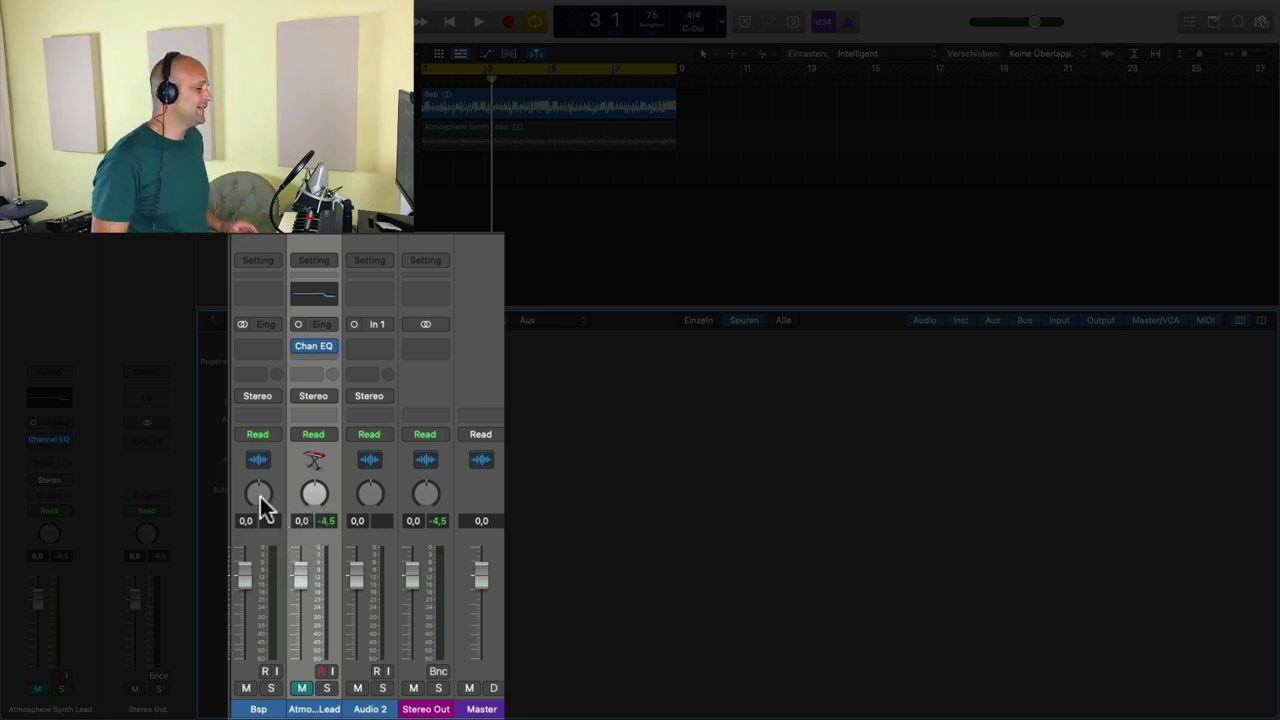
pyautogui.moveTo(262, 490); pyautogui.dragTo(253, 398)
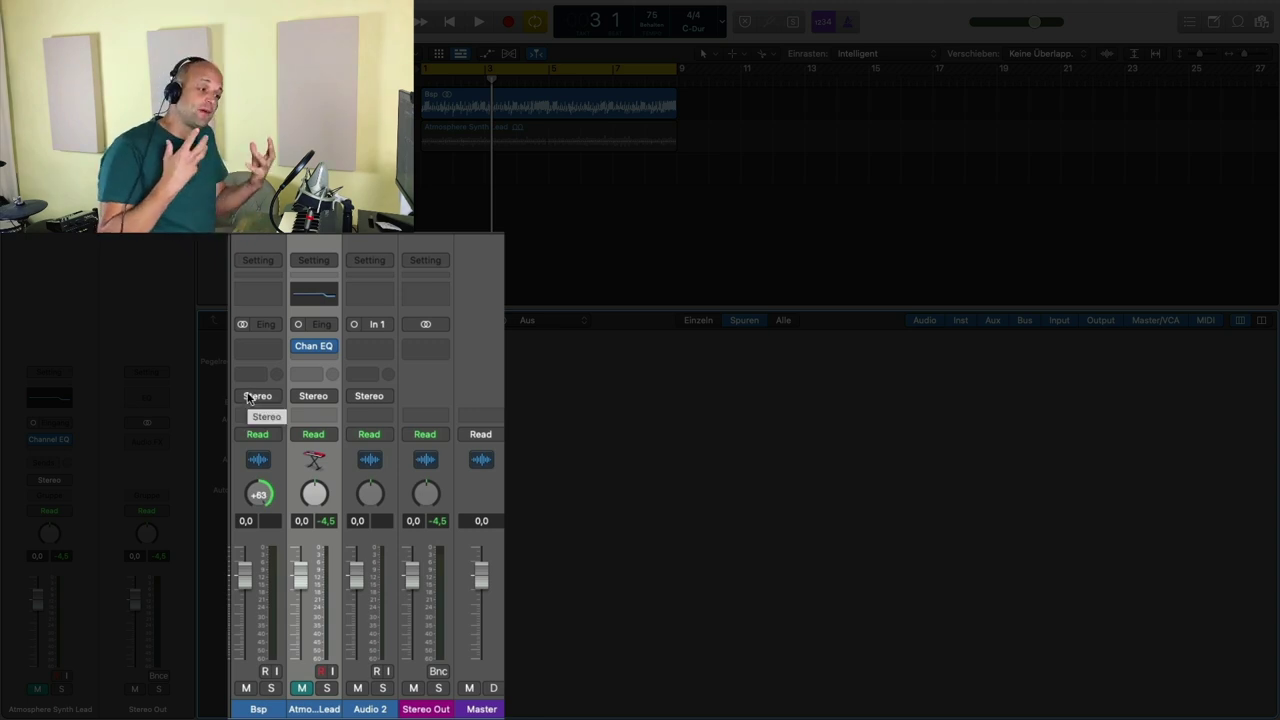
pyautogui.moveTo(258, 497); pyautogui.dragTo(258, 555)
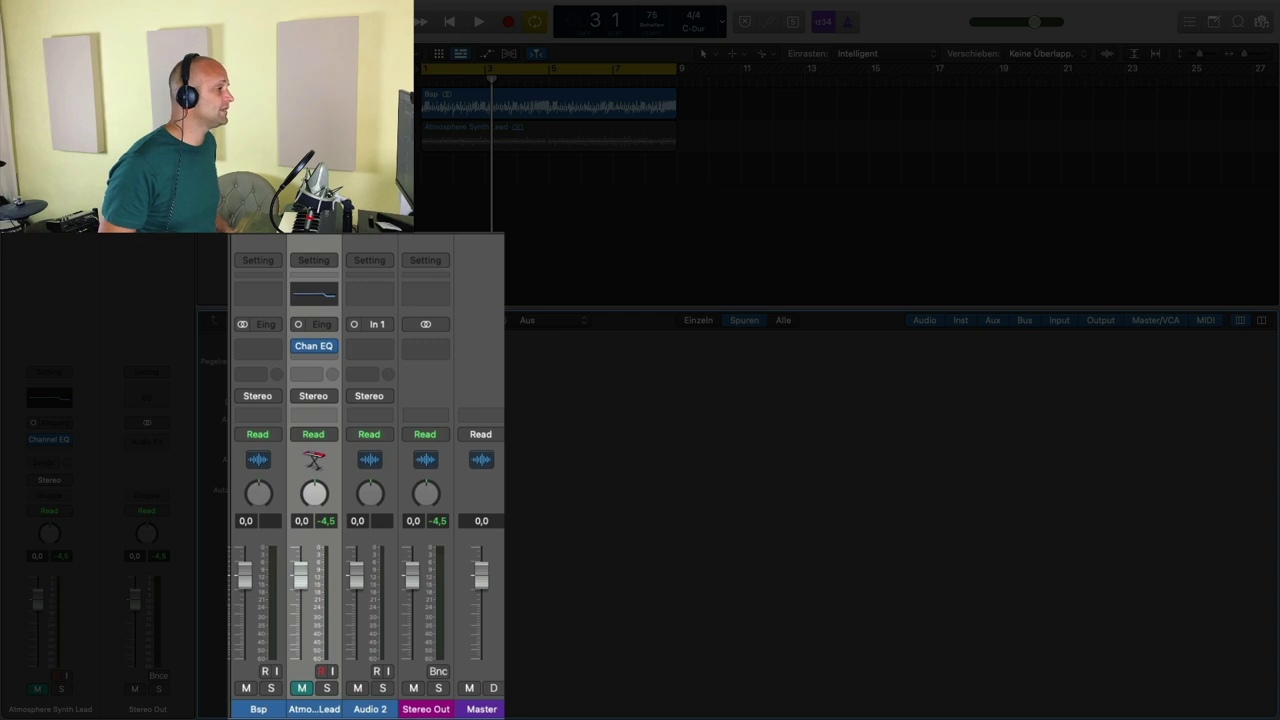
# Select the Bsp track and play the project from the start to hear it with centred balance
pyautogui.press('Up')
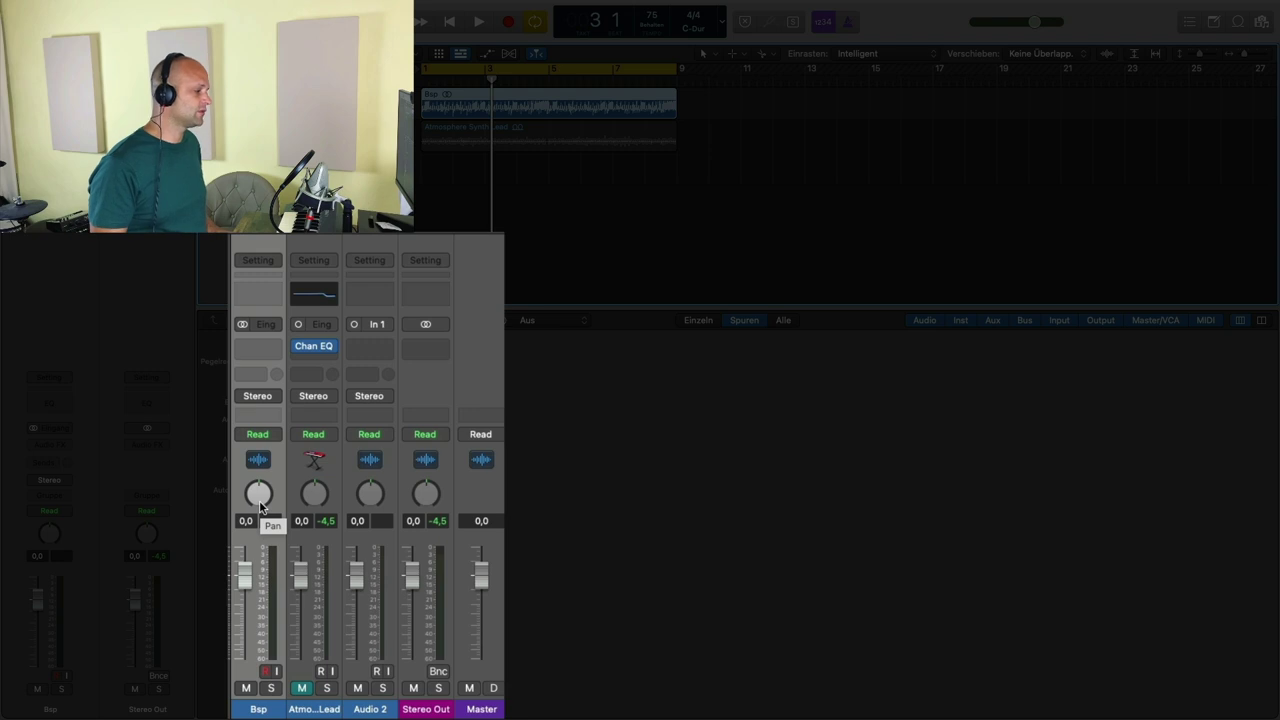
pyautogui.press('Return')
pyautogui.press('space')
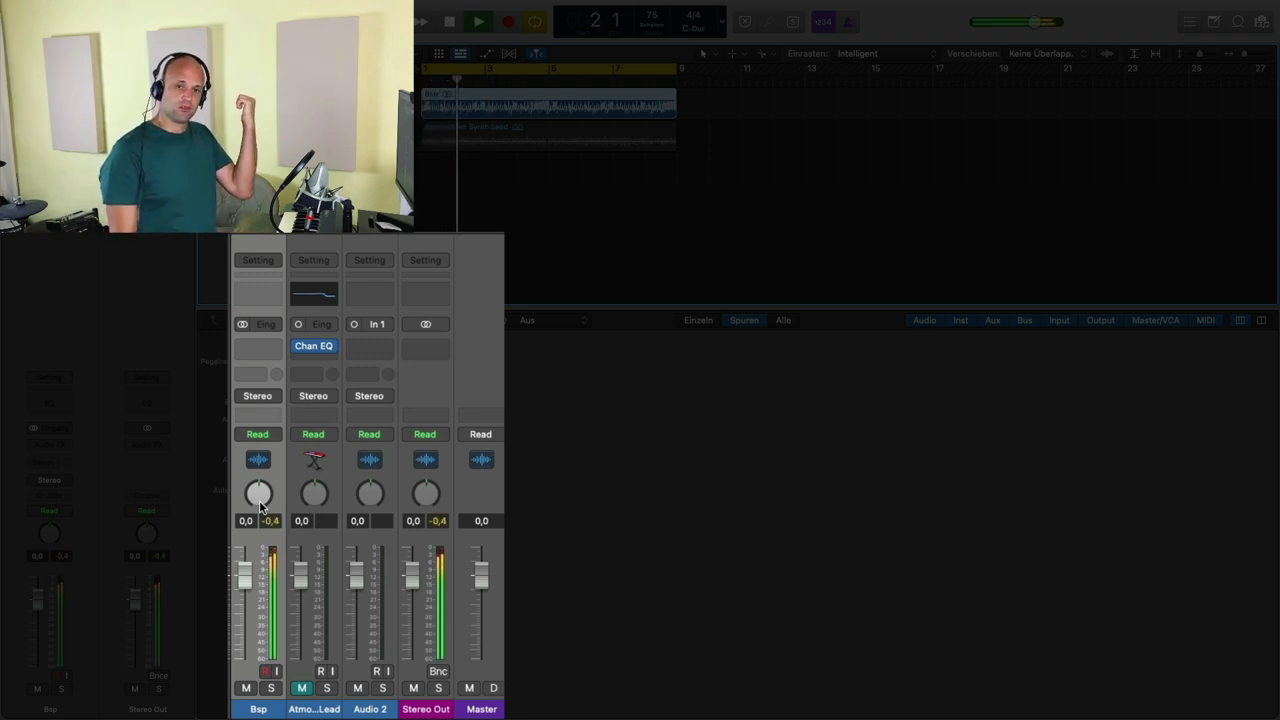
pyautogui.press('space')
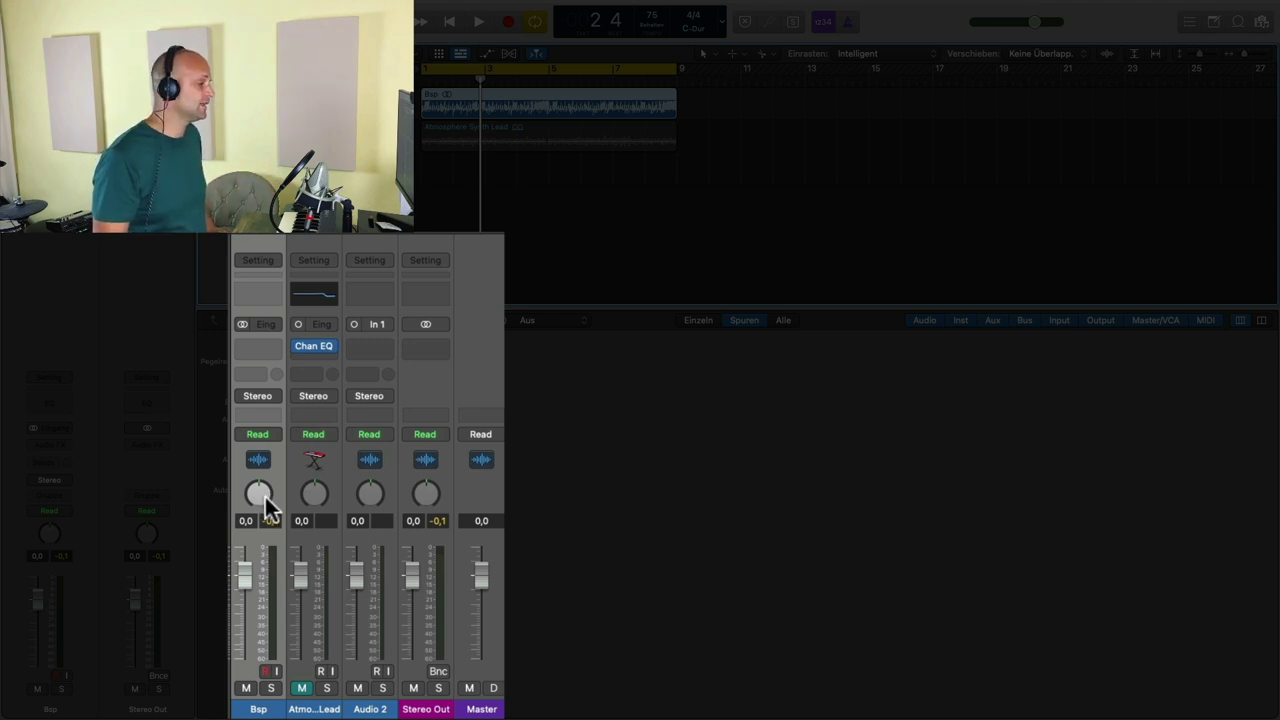
# Play the Bsp track with its balance turned to +63, stop playback and reset the balance to centre
pyautogui.press('space')
pyautogui.moveTo(266, 486); pyautogui.dragTo(266, 422)
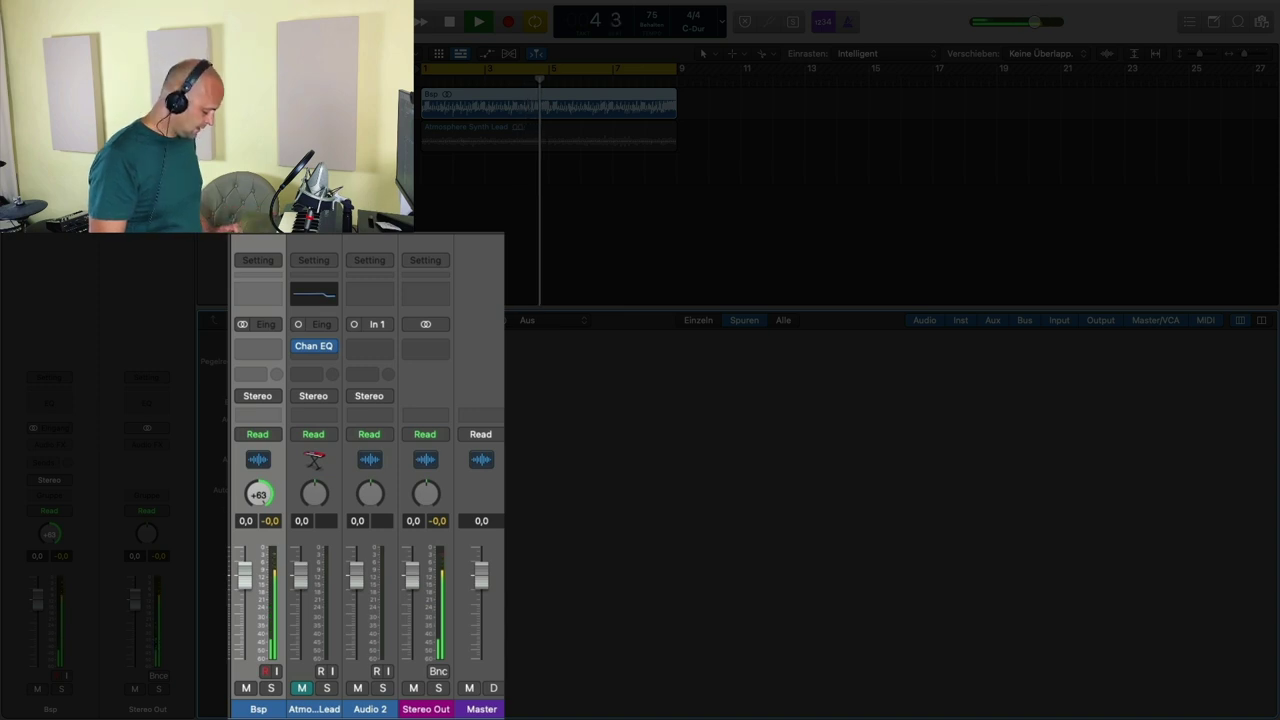
pyautogui.press('space')
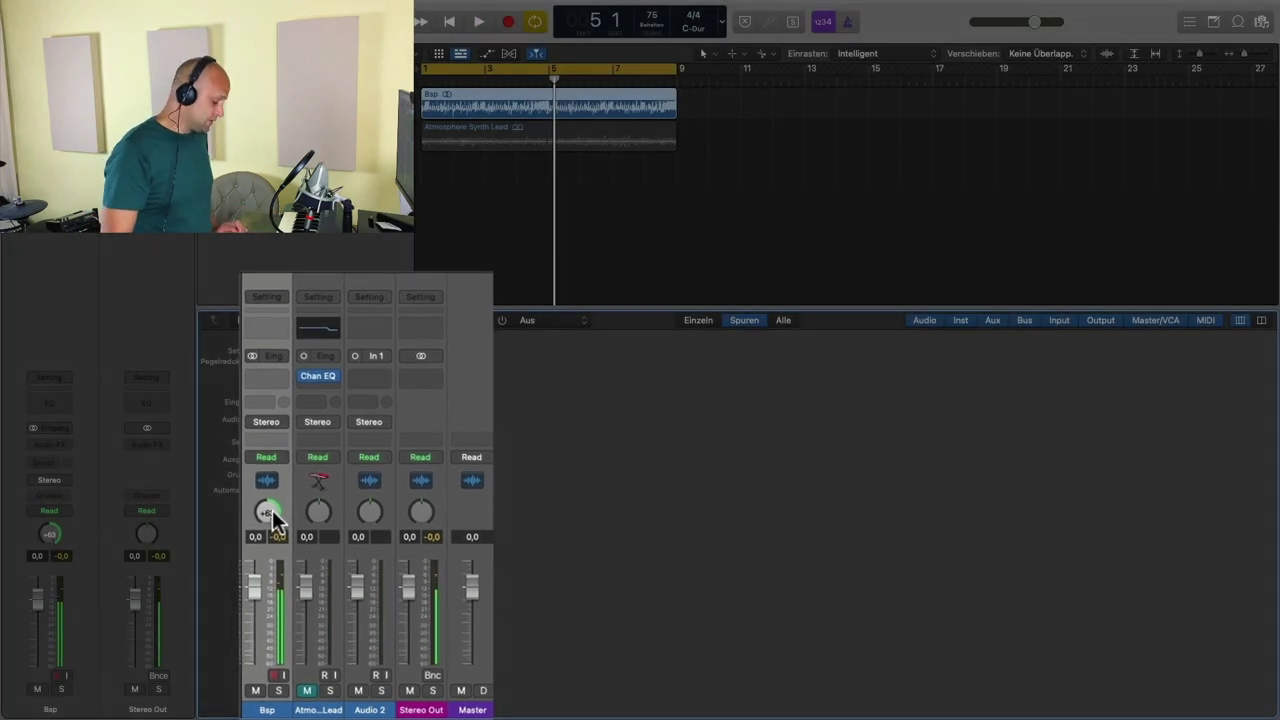
pyautogui.keyDown('alt'); pyautogui.click(266, 505); pyautogui.keyUp('alt')
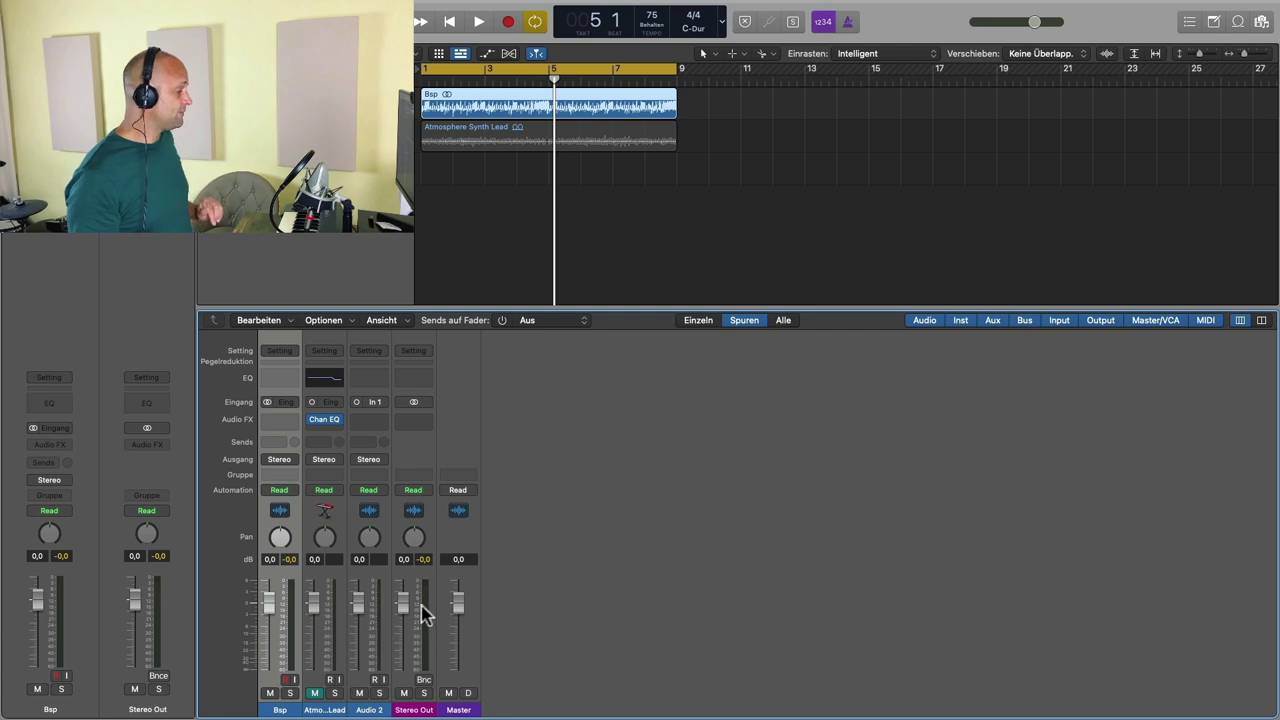
# Switch the Bsp channel's pan mode to Stereo Pan and turn its pan to +1
pyautogui.rightClick(280, 540)
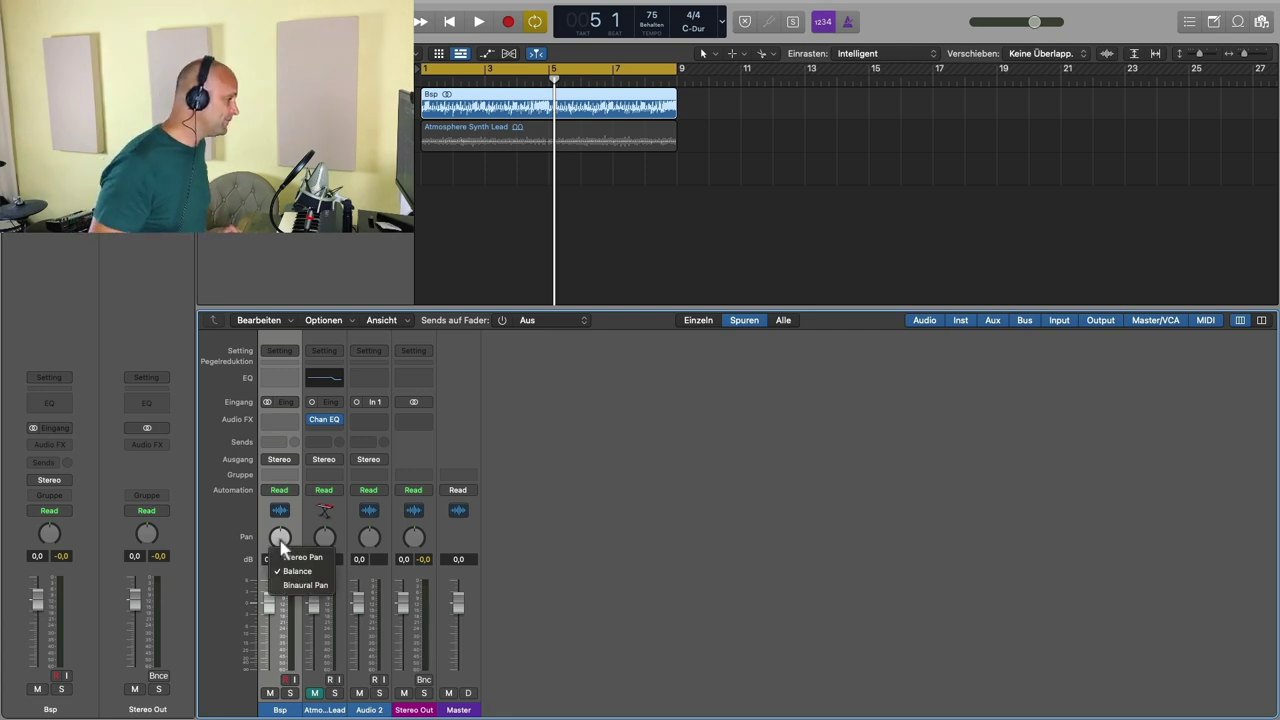
pyautogui.click(293, 558)
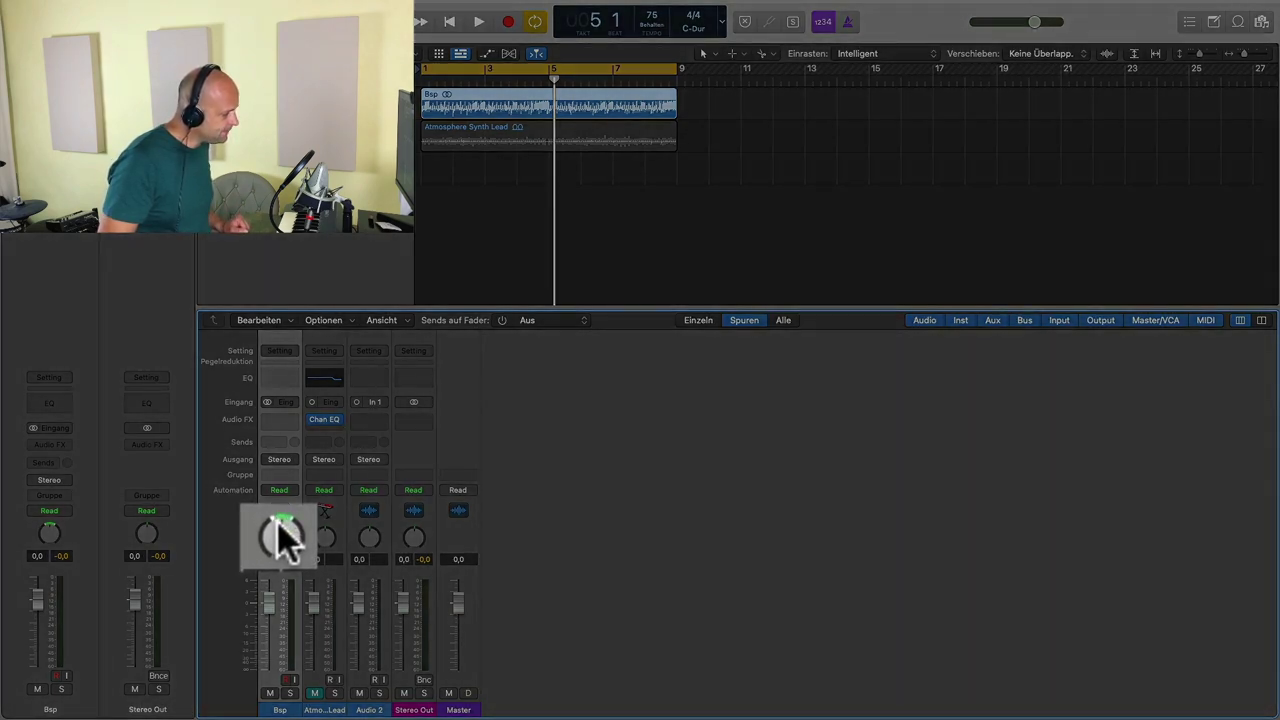
pyautogui.moveTo(280, 534)
pyautogui.mouseDown()
pyautogui.moveTo(280, 549)
pyautogui.moveTo(275, 522)
pyautogui.moveTo(260, 526)
pyautogui.moveTo(271, 558)
pyautogui.moveTo(286, 501)
pyautogui.moveTo(314, 537)
pyautogui.moveTo(283, 520)
pyautogui.moveTo(283, 500)
pyautogui.moveTo(272, 553)
pyautogui.mouseUp()
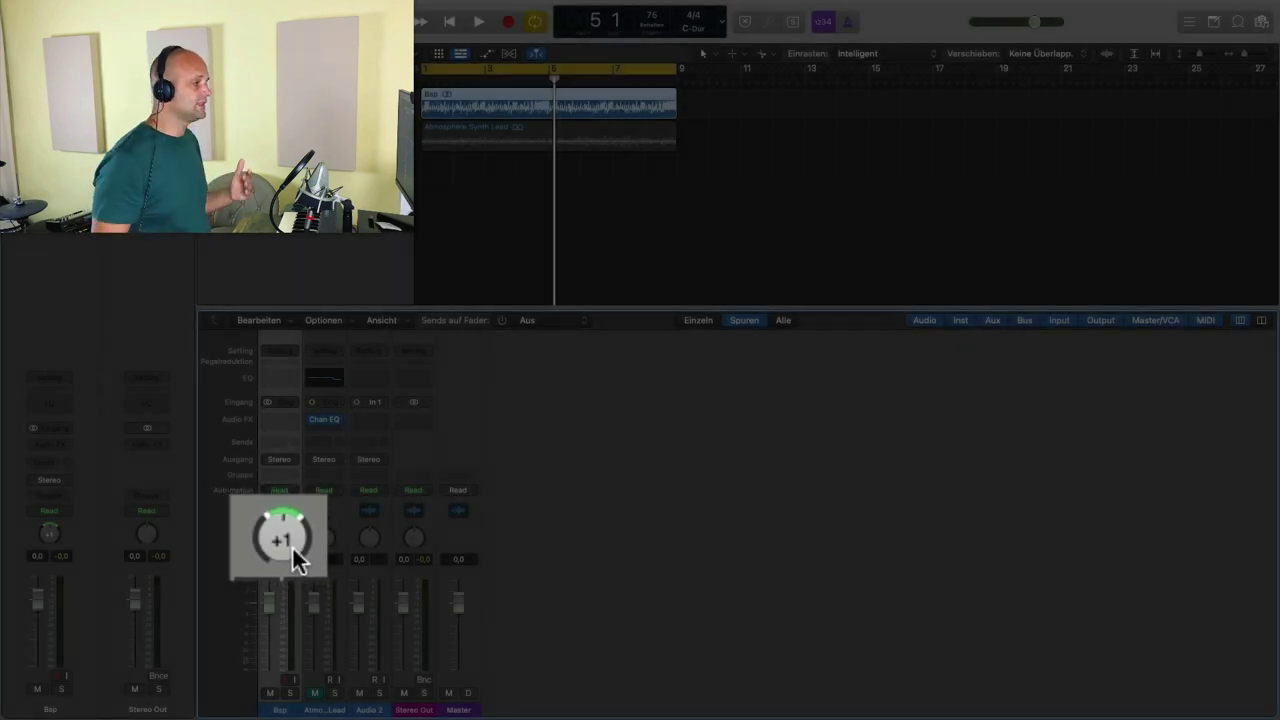
pyautogui.moveTo(304, 544); pyautogui.dragTo(270, 535)
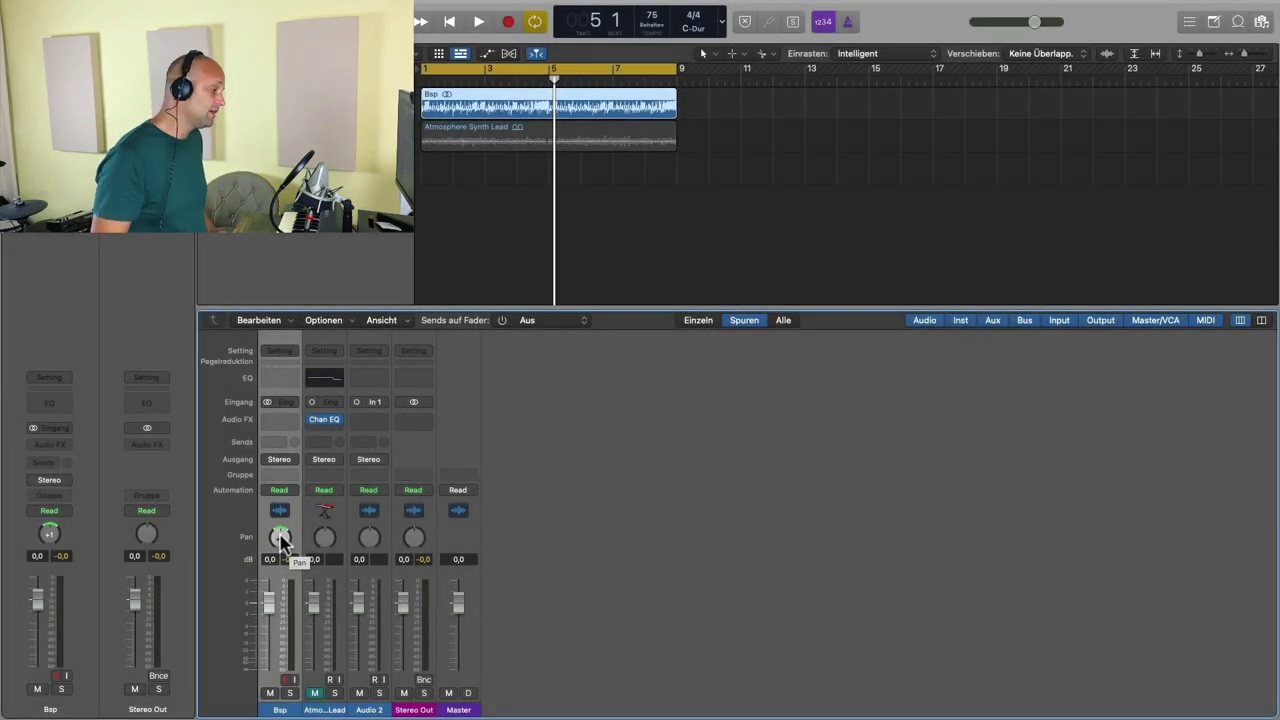
# Play the Bsp track while adjusting its stereo pan, stop playback and reset the Stereo Out peak level
pyautogui.press('space')
pyautogui.moveTo(280, 537)
pyautogui.mouseDown()
pyautogui.moveTo(284, 600)
pyautogui.moveTo(280, 483)
pyautogui.moveTo(276, 554)
pyautogui.mouseUp()
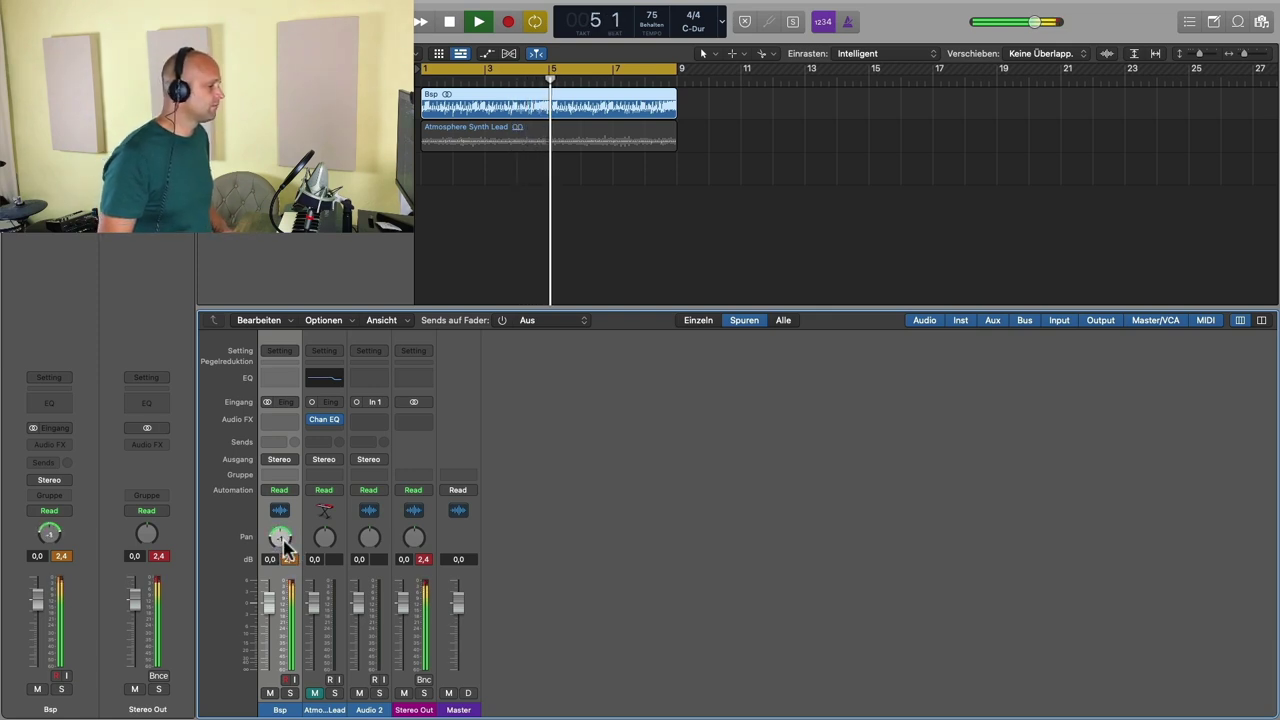
pyautogui.press('space')
pyautogui.click(156, 556)
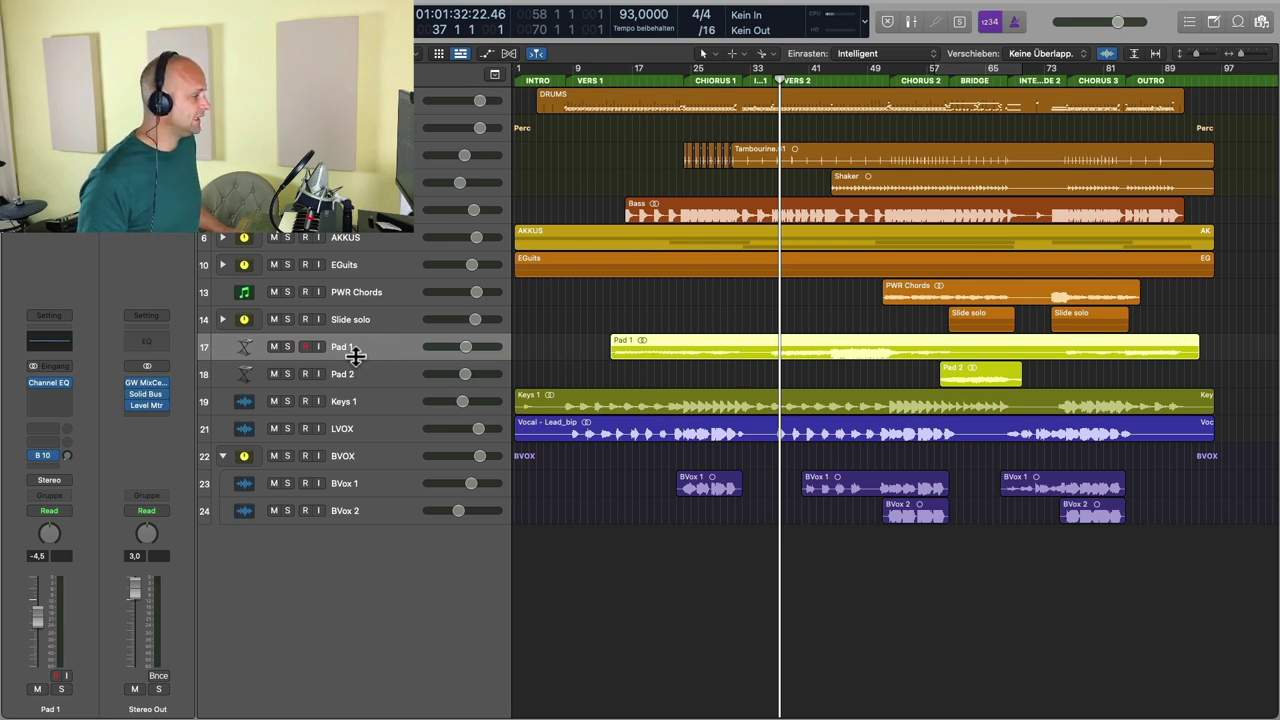
# Solo the Pad 1 track and play it from bar 19, jumping ahead to the start of Vers 2 at bar 37
pyautogui.click(649, 81)
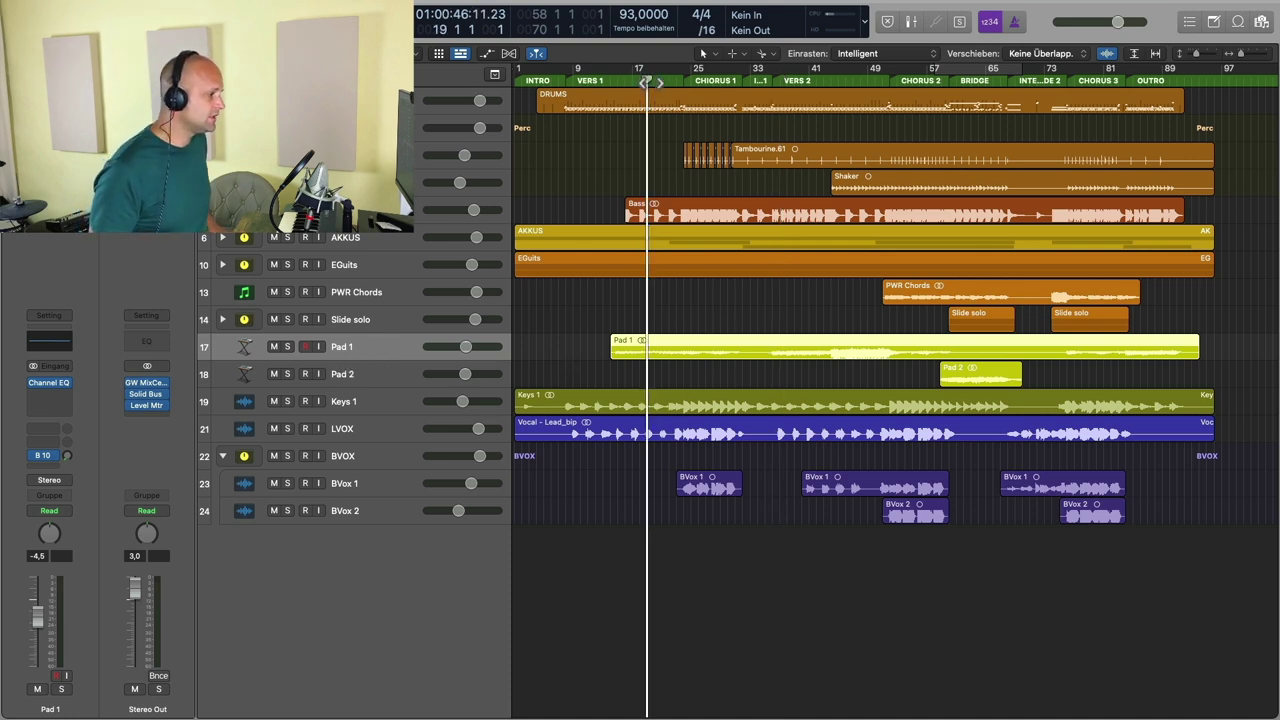
pyautogui.click(292, 347)
pyautogui.press('space')
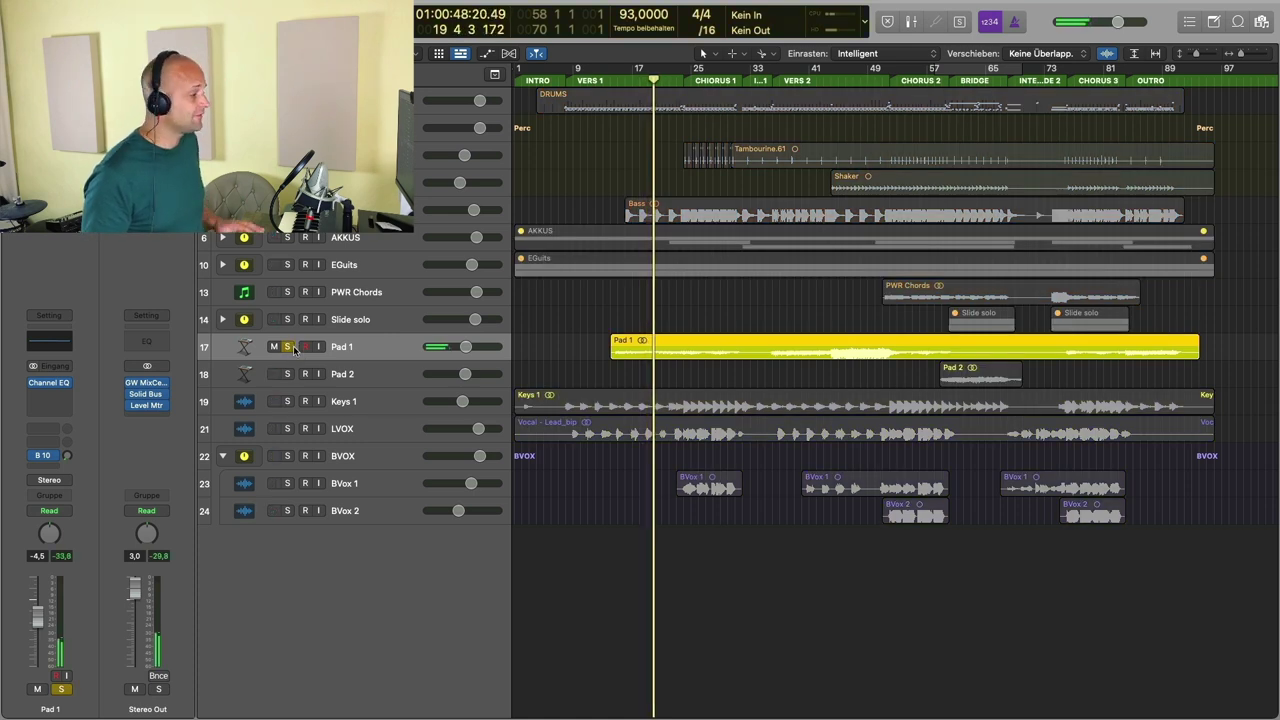
pyautogui.click(779, 81)
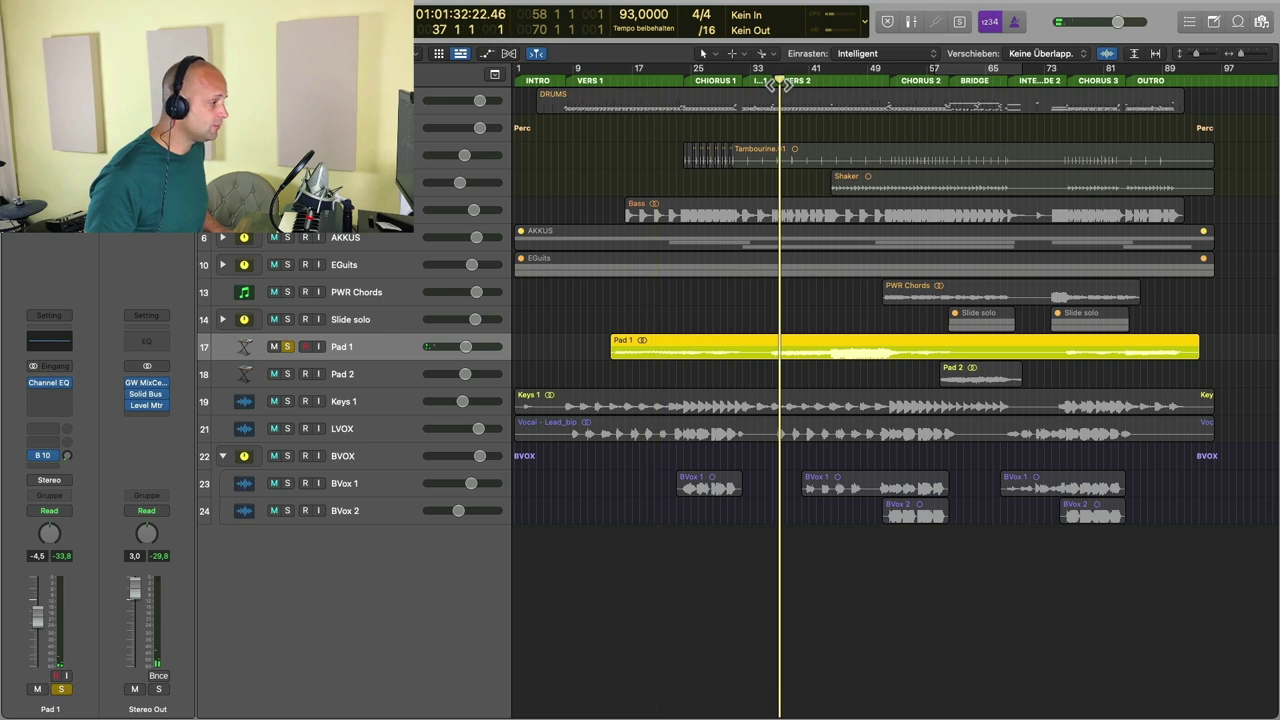
# Switch Pad 1's pan mode to Stereo Pan and pan it during playback, first to -45 and finally to +39
pyautogui.rightClick(49, 537)
pyautogui.click(61, 558)
pyautogui.moveTo(55, 539)
pyautogui.mouseDown()
pyautogui.moveTo(55, 560)
pyautogui.moveTo(49, 529)
pyautogui.mouseUp()
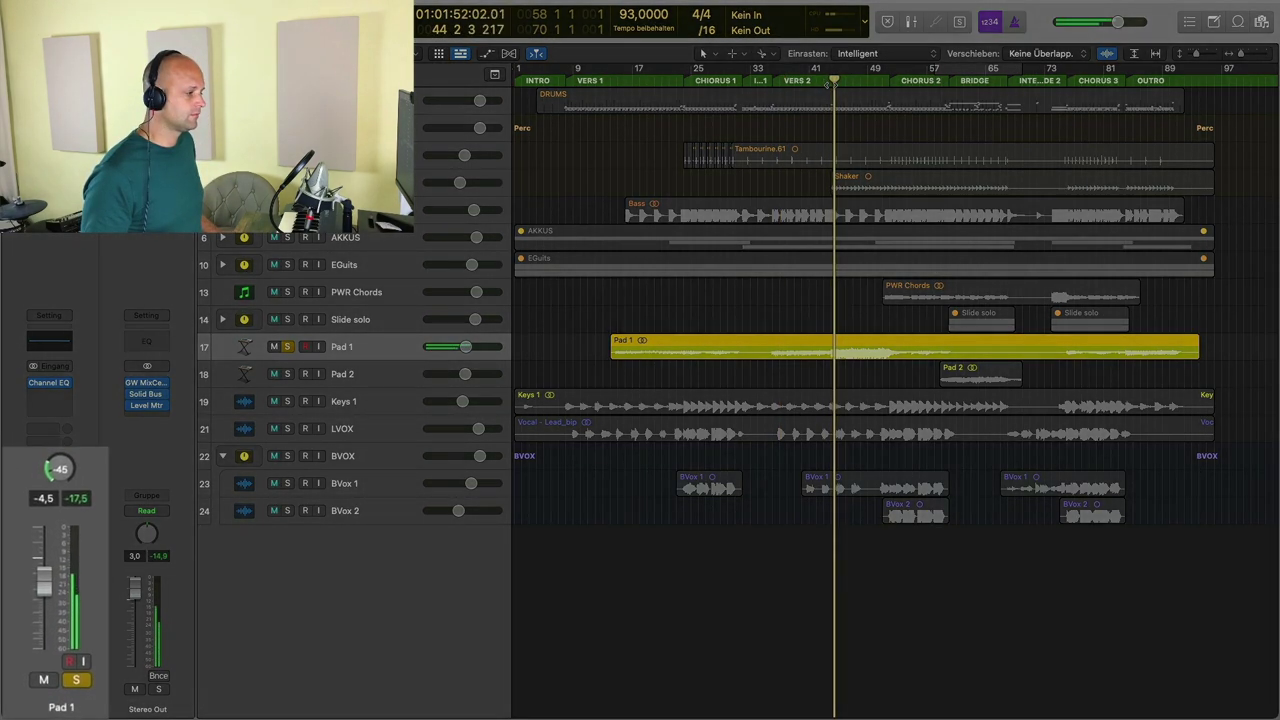
pyautogui.moveTo(65, 446); pyautogui.dragTo(105, 428)
pyautogui.moveTo(82, 372); pyautogui.dragTo(81, 379)
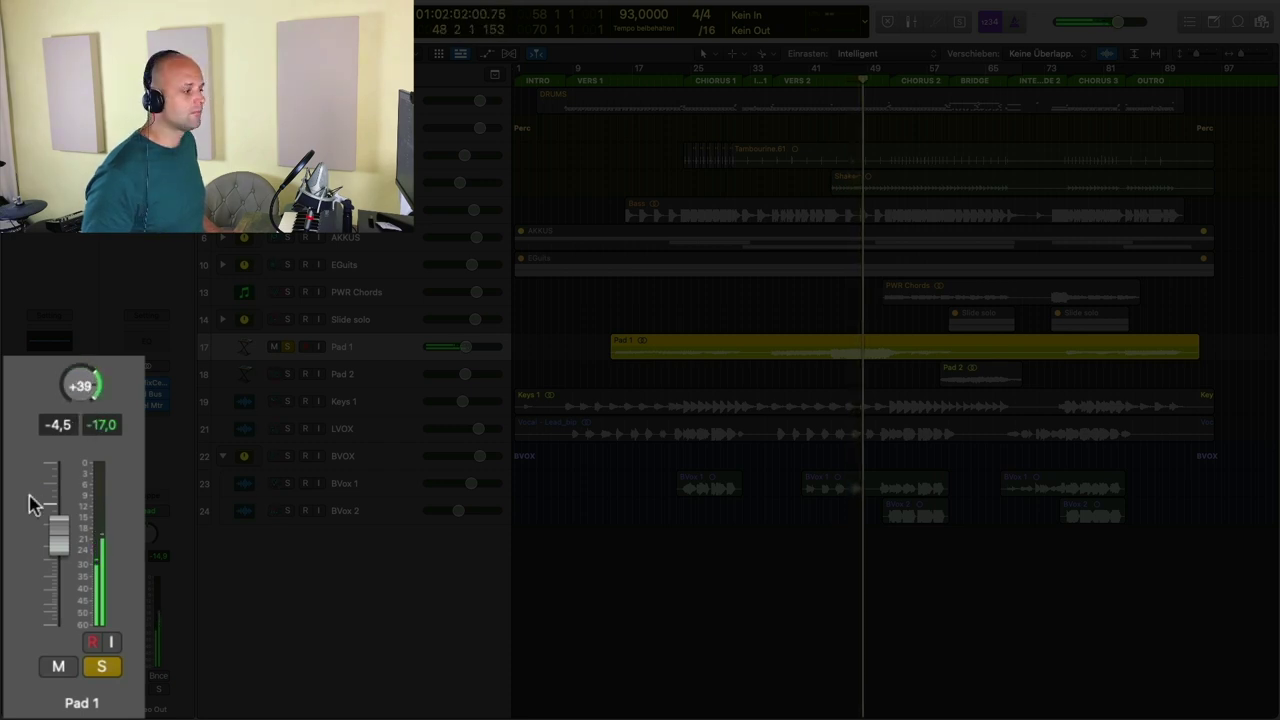